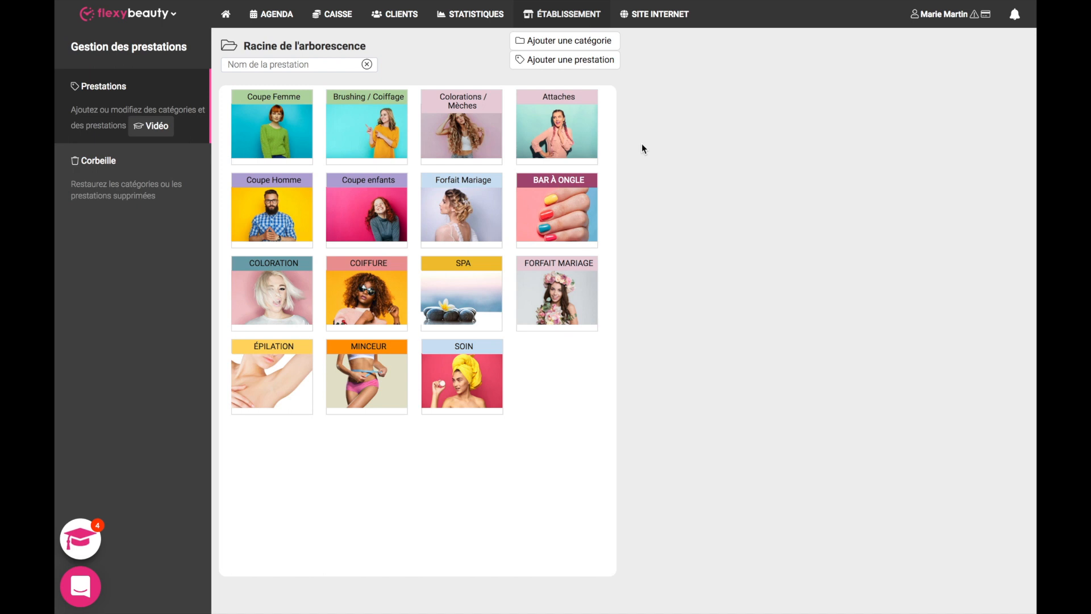
Look through the services in the Coupe Femme category and return to the root level.
double_click(265, 134)
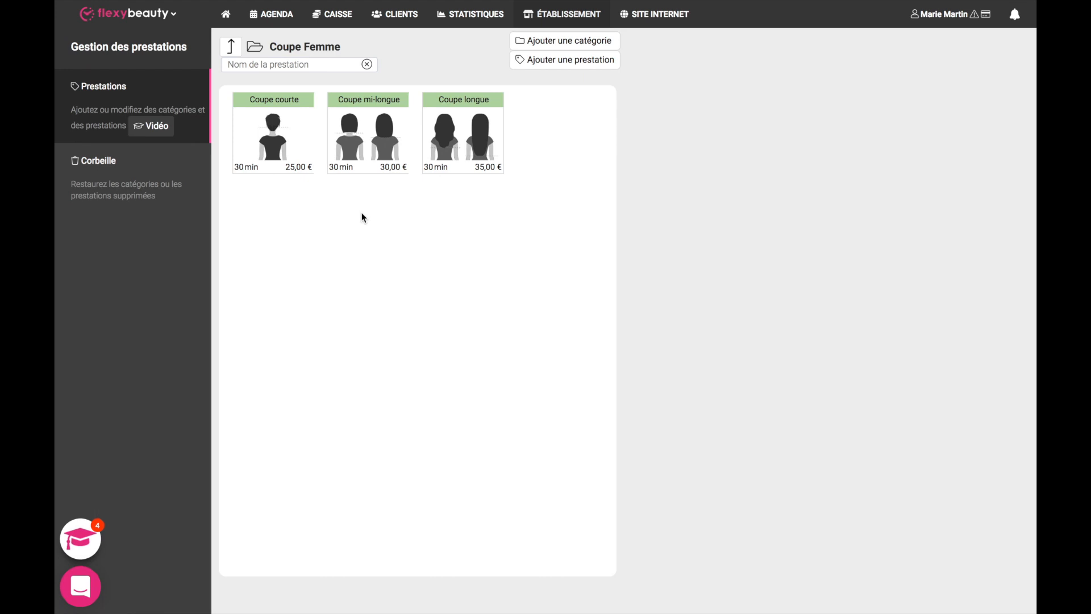
click(234, 50)
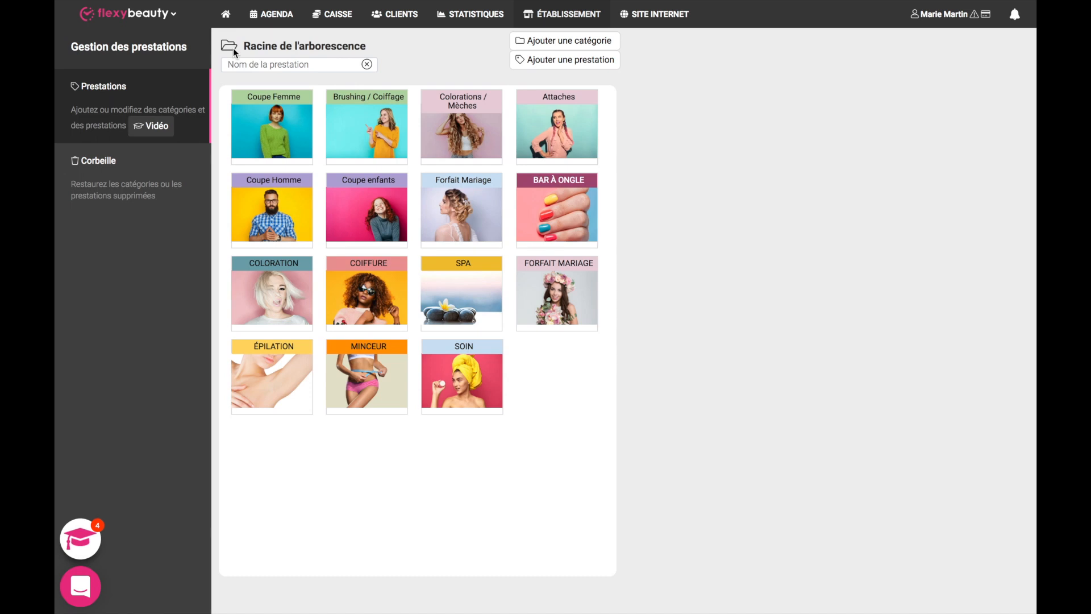
Add a root-level category titled Massage and give it a violet agenda colour.
click(567, 45)
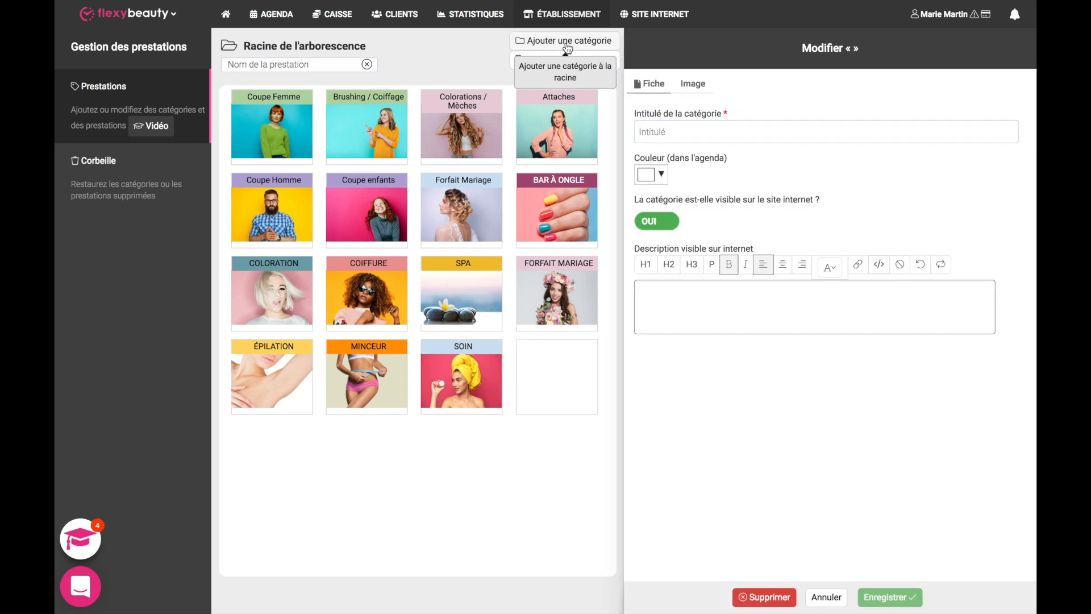
click(675, 131)
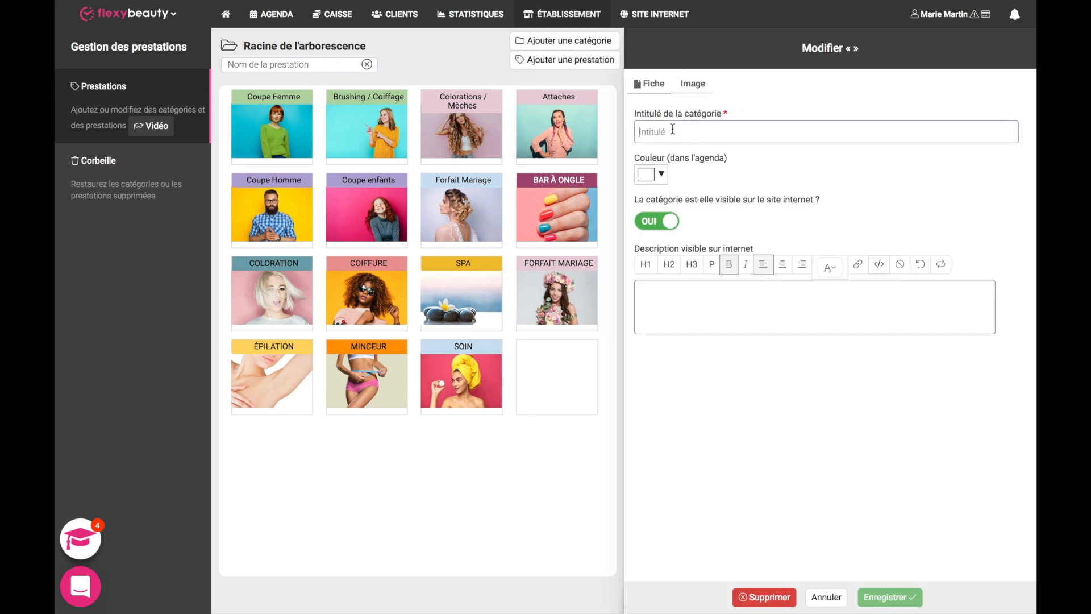
text(Massage)
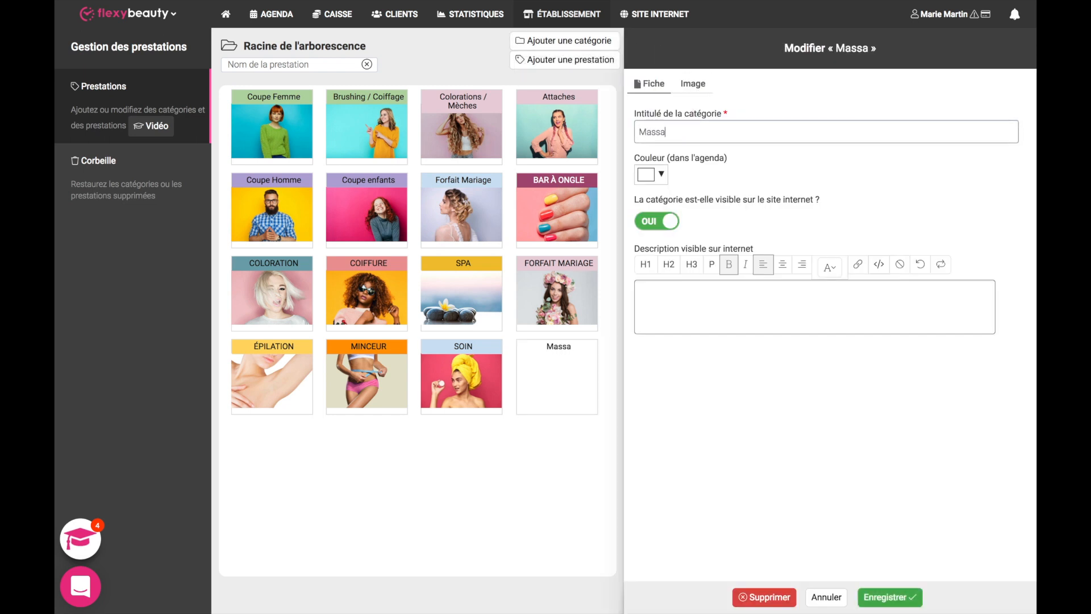
click(662, 175)
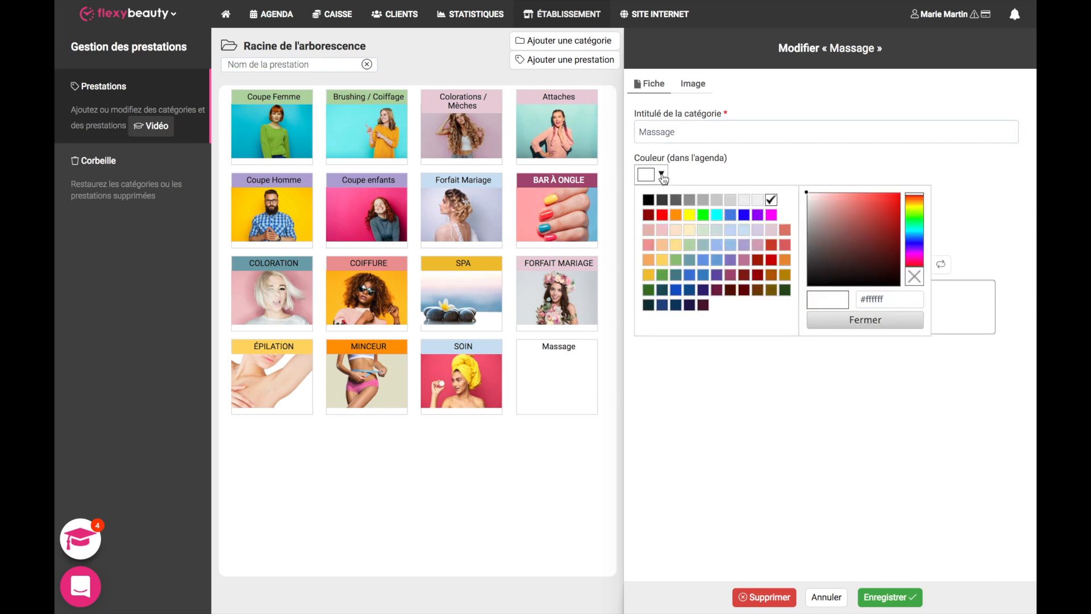
click(759, 216)
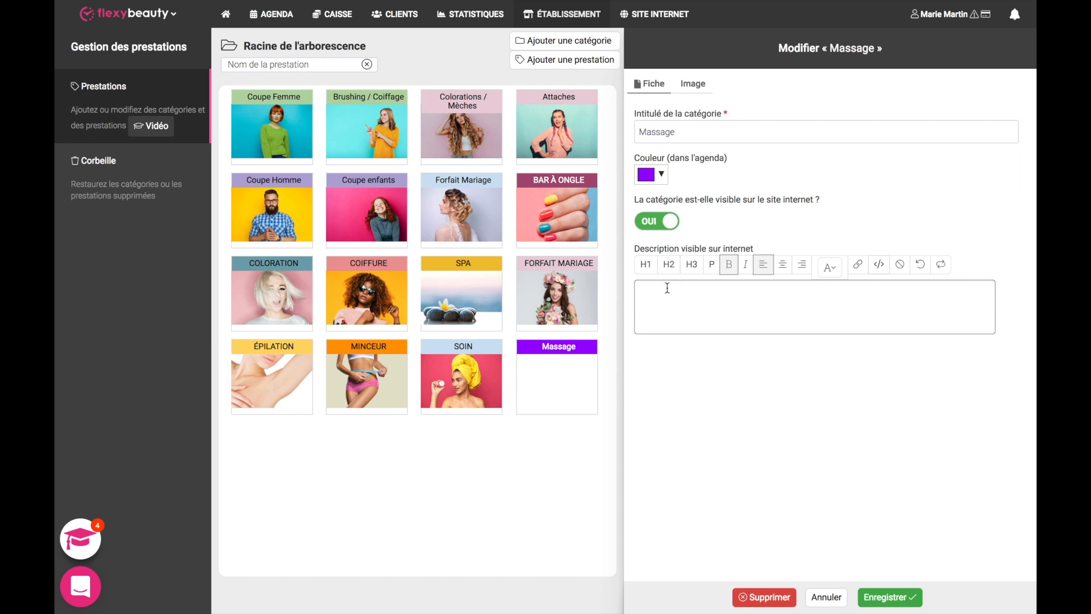
Assign the FlexyBeauty stock image of a woman receiving a shoulder massage to the Massage category and save the category.
click(693, 85)
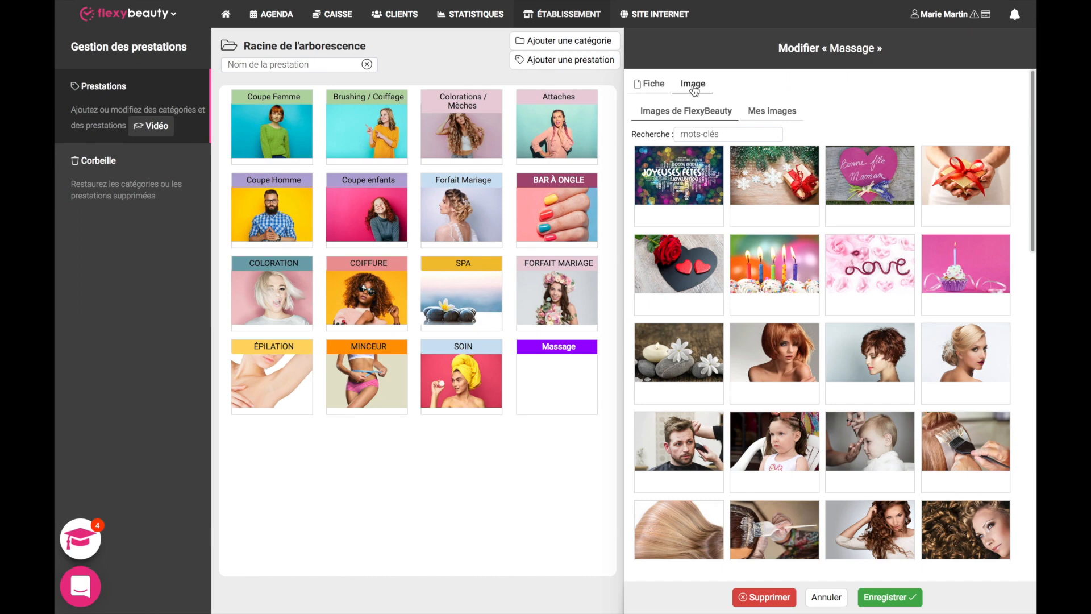
scroll(755, 281, down, 10)
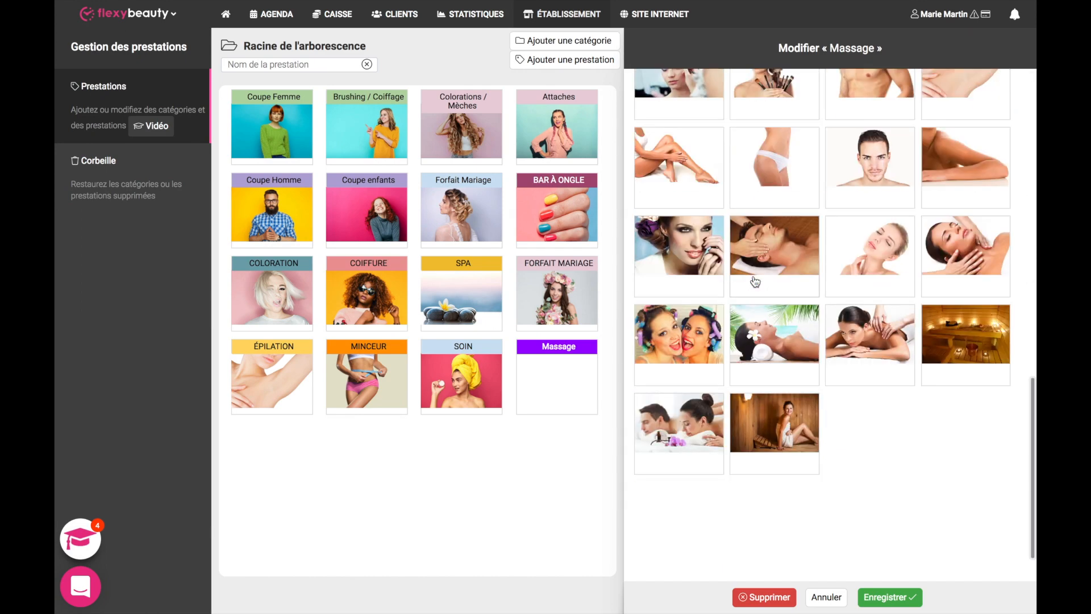
click(856, 331)
scroll(852, 330, up, 10)
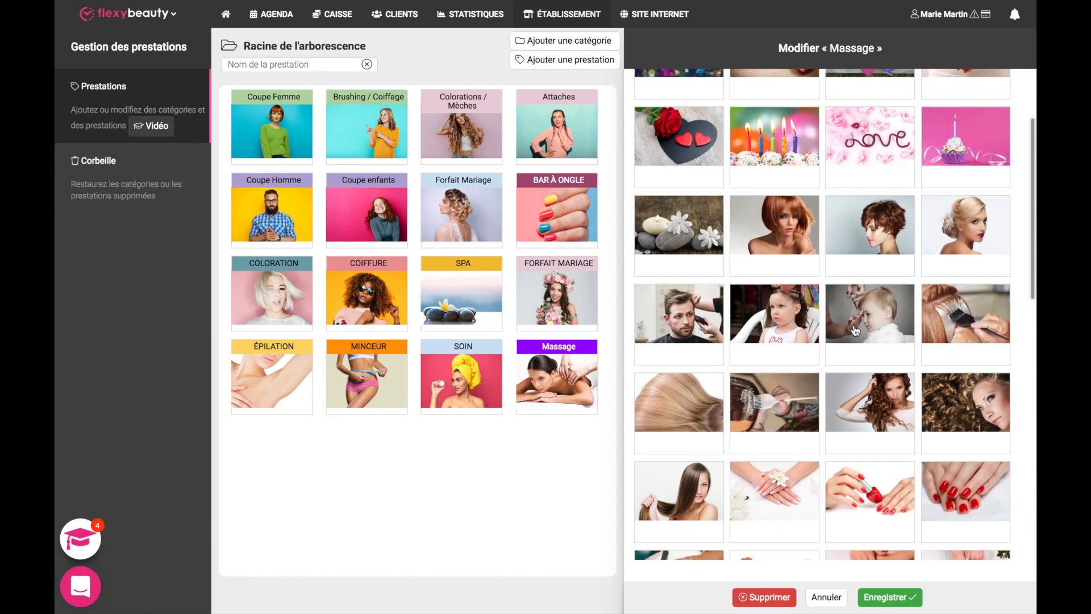
click(780, 117)
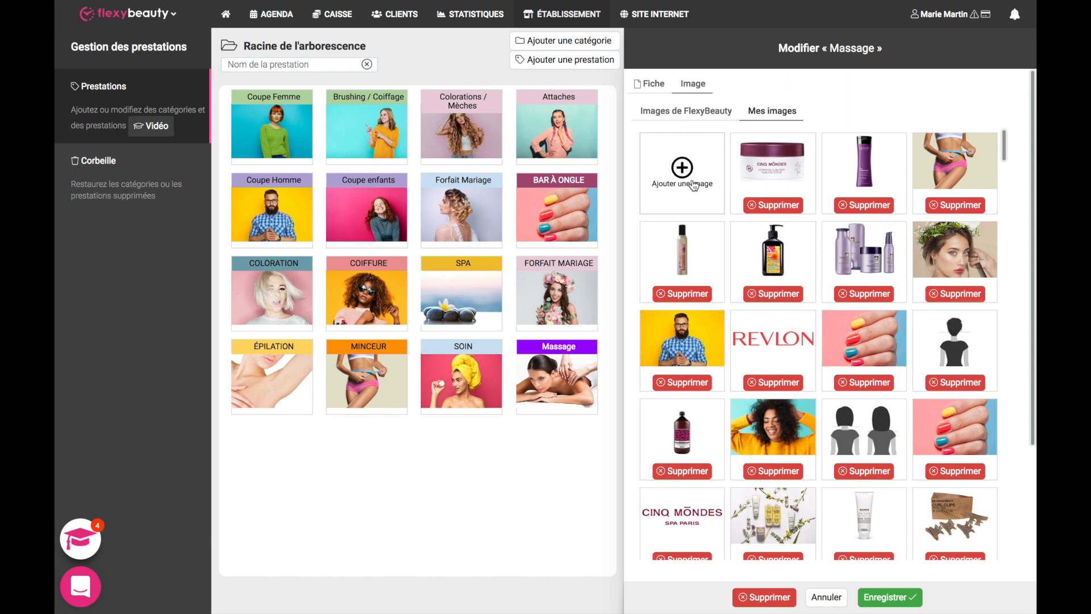
click(651, 85)
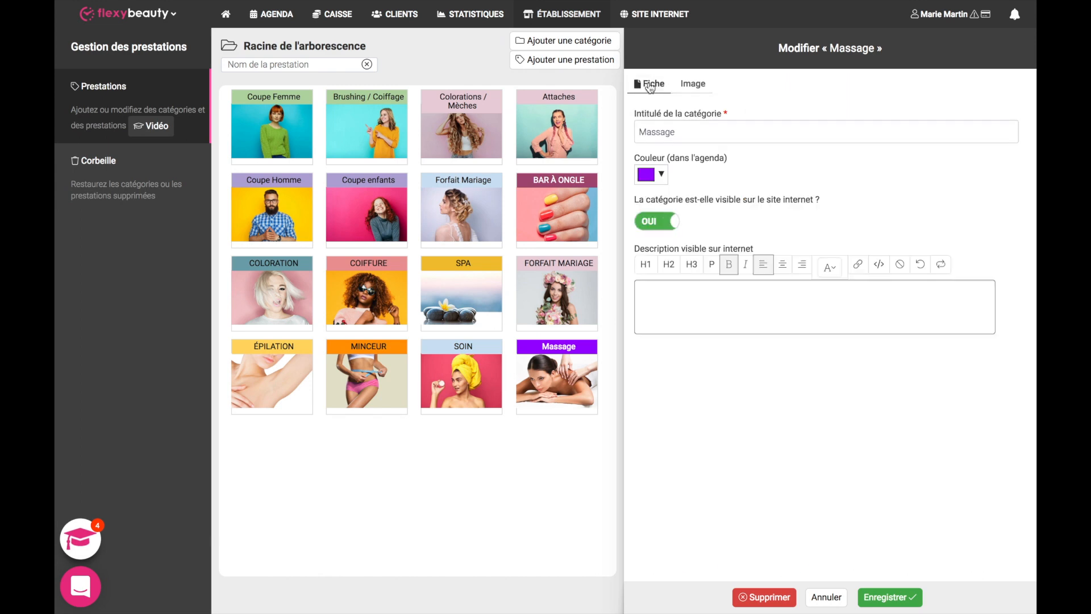
click(885, 598)
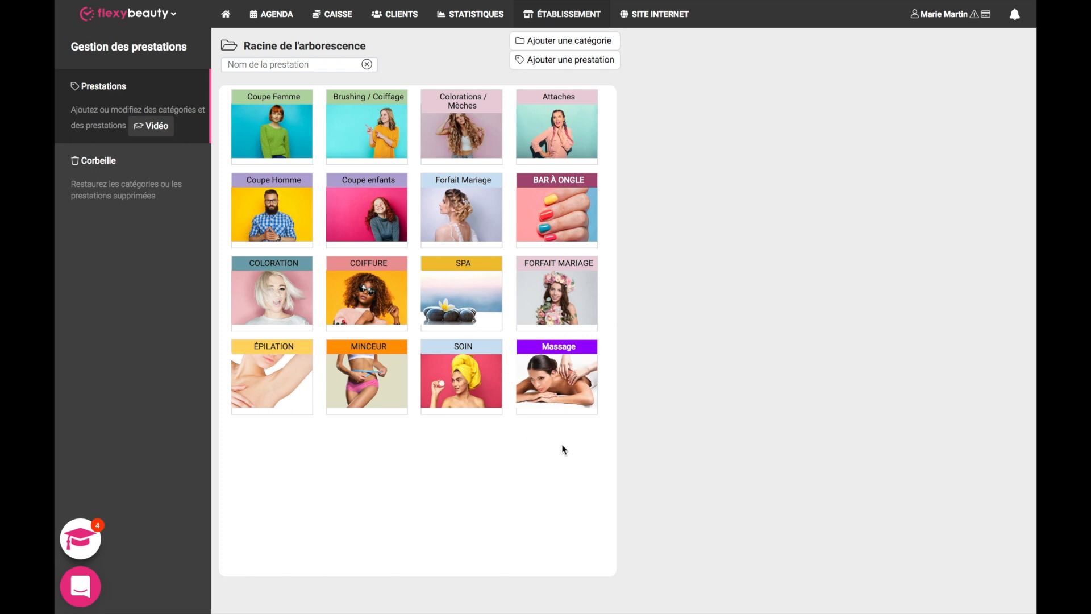
Add a service titled Massage Californien inside the Massage category.
double_click(555, 380)
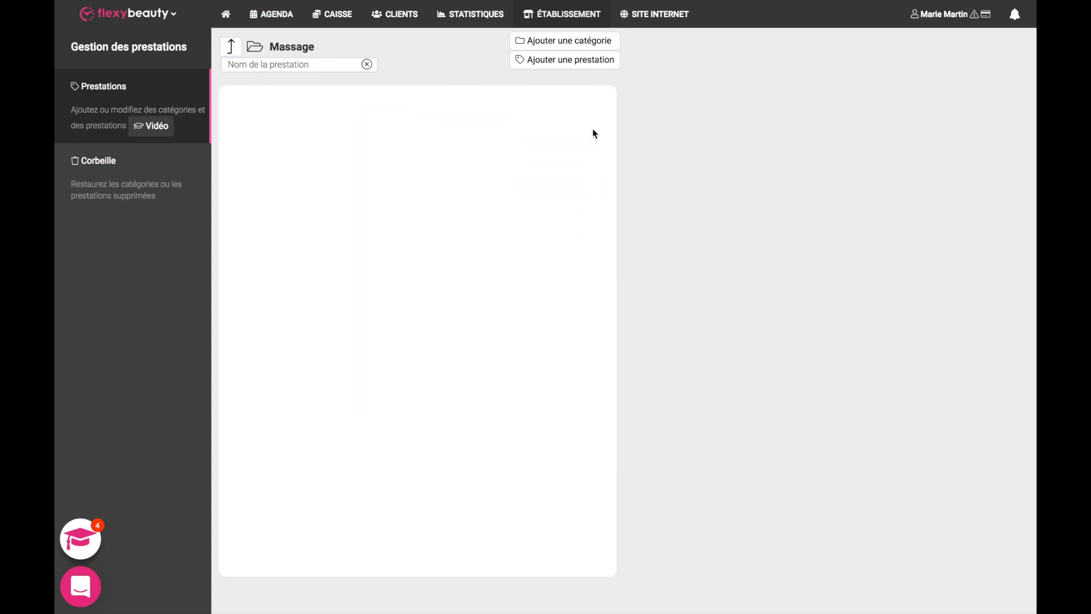
click(572, 69)
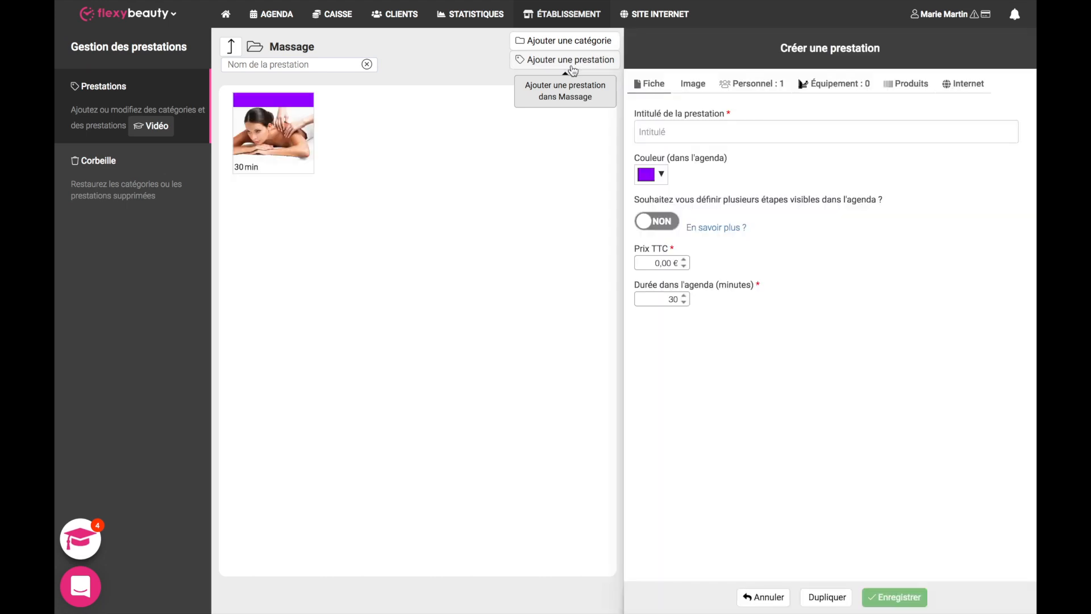
click(687, 129)
text(Massage Californien)
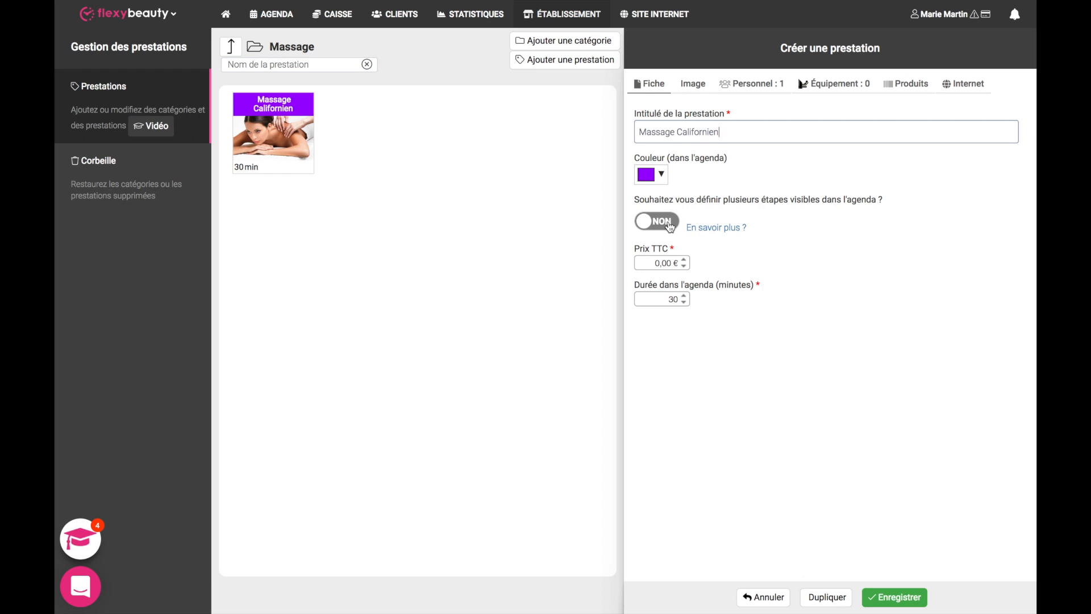
Set the new service's price including tax to 45 € and its agenda duration to 45 minutes.
click(660, 262)
key(BackSpace)
text(45)
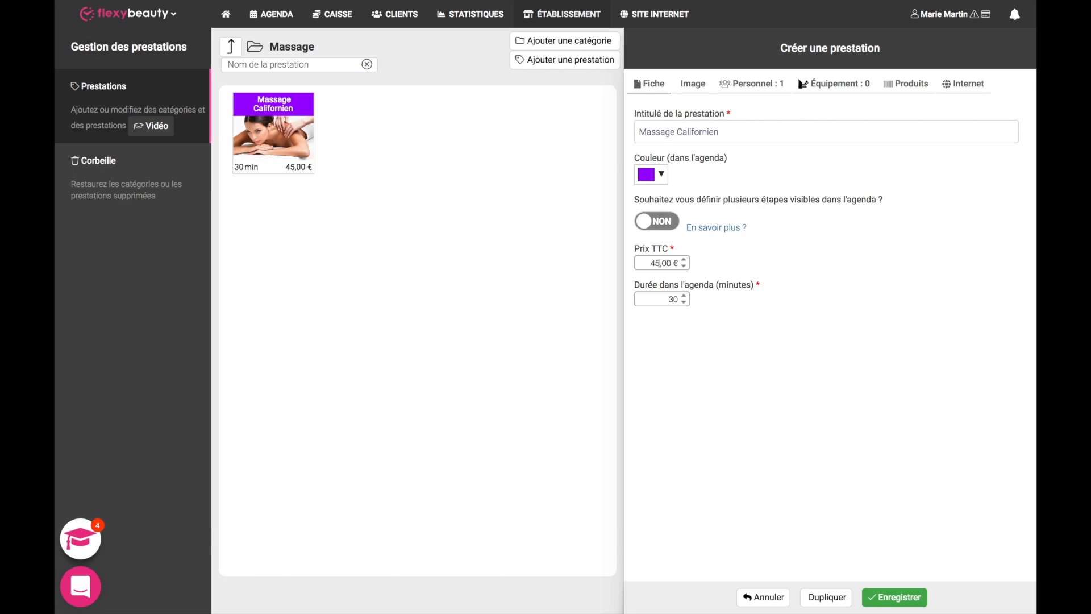
click(685, 297)
Keep the category image for the service and exclude the second listed staff member from performing it.
click(694, 86)
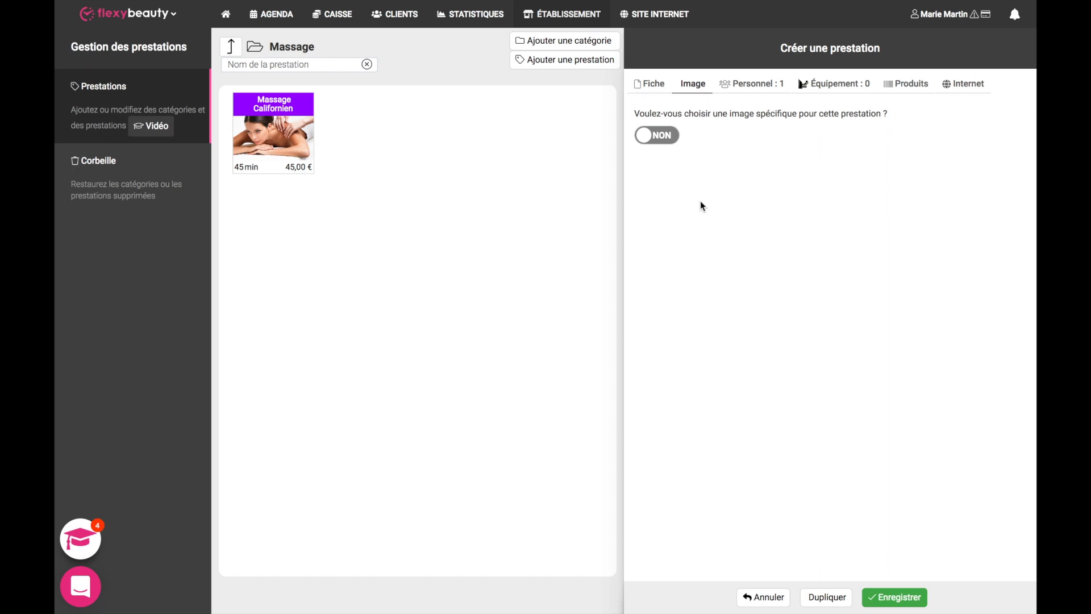
click(753, 91)
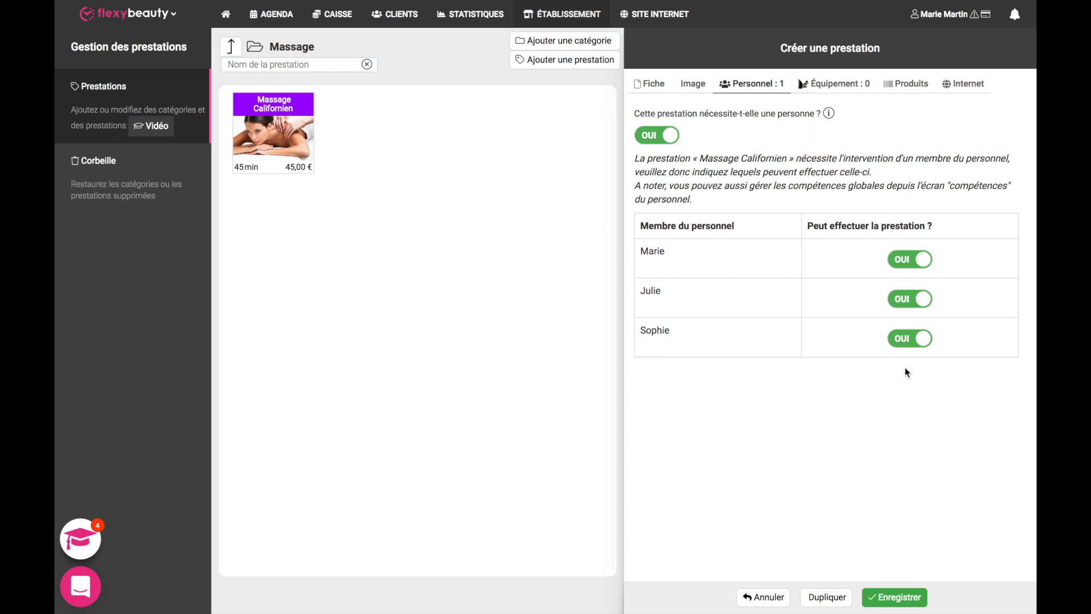
click(898, 300)
Make the service require equipment and mark Cabine as compatible.
click(845, 91)
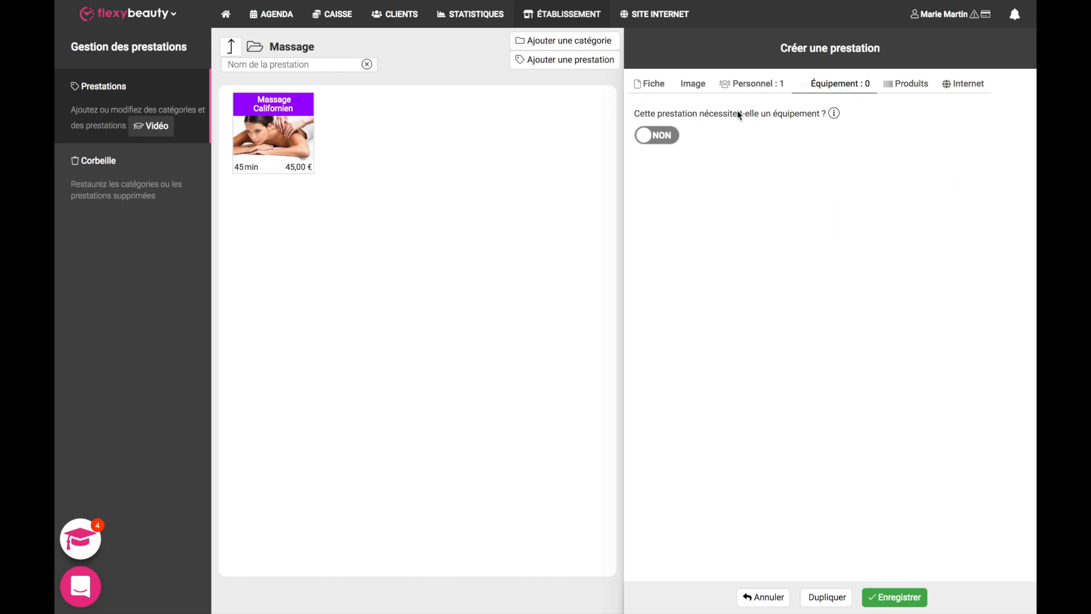
click(674, 137)
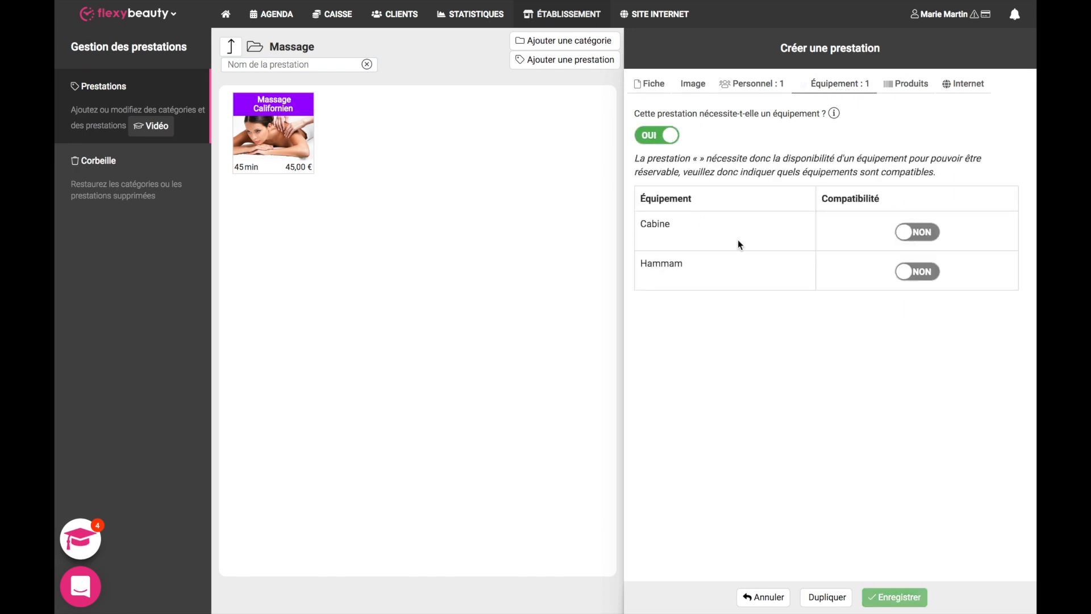
click(934, 238)
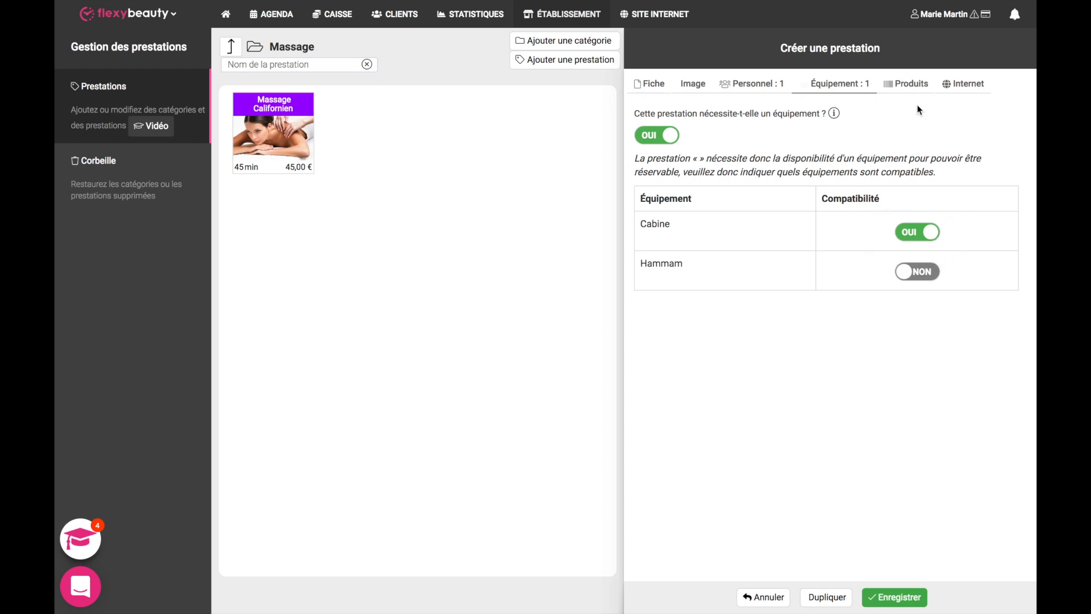
Enable a specific website duration for the service and set it to 40 minutes.
click(908, 87)
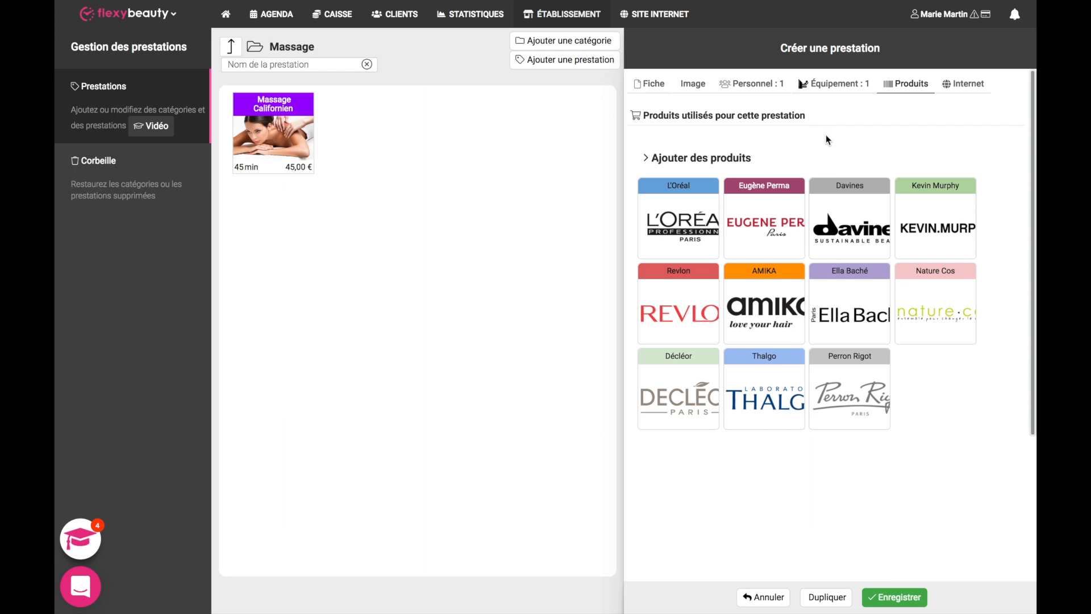
click(967, 89)
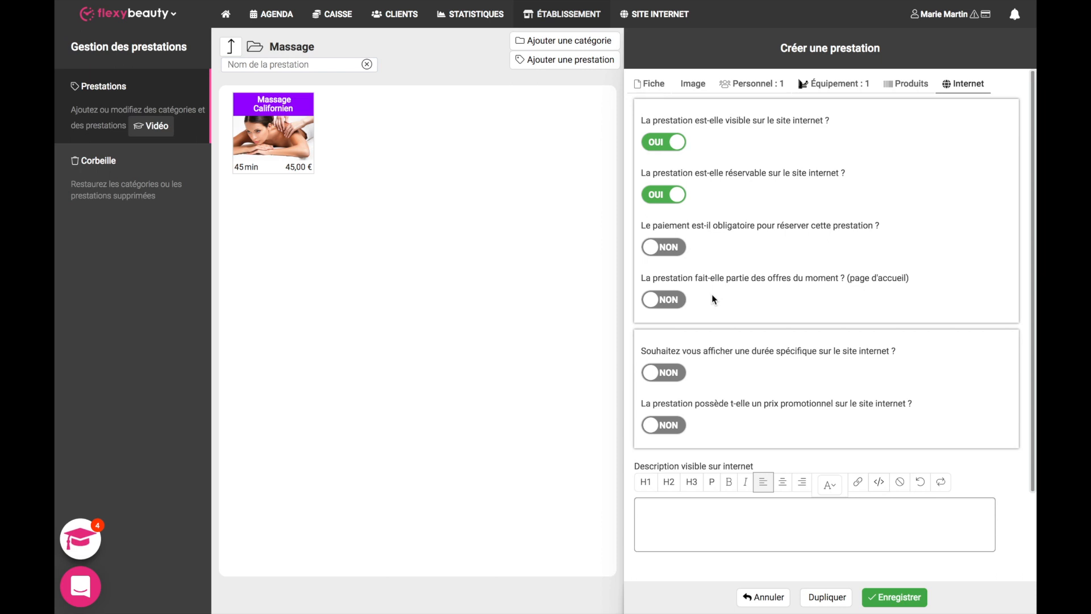
click(682, 373)
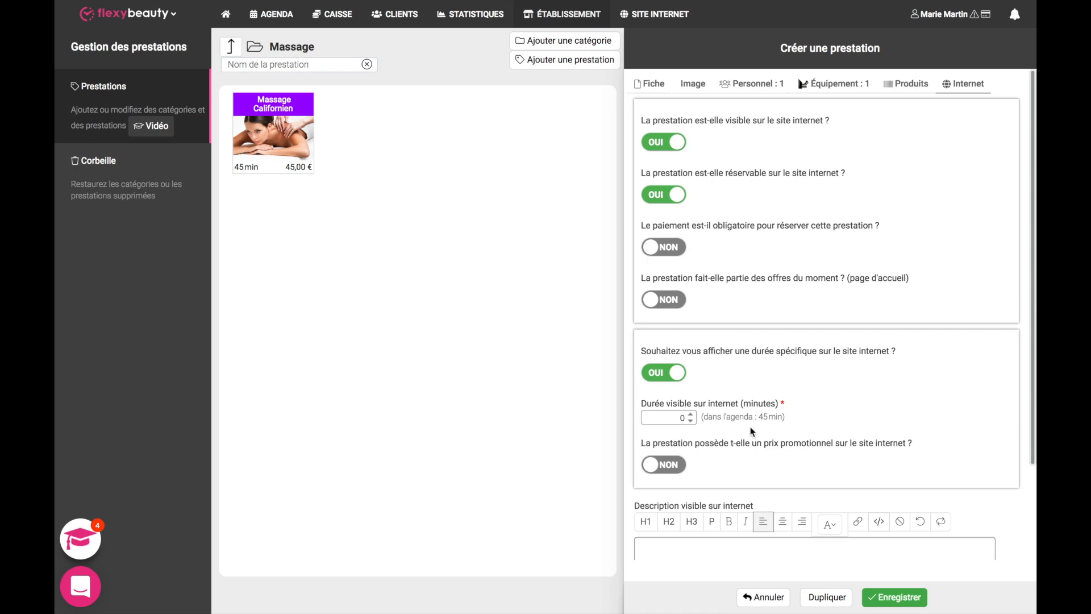
click(685, 418)
key(BackSpace)
text(40)
Enable a website promotional price of 40 € for Massage Californien and save the service.
click(680, 466)
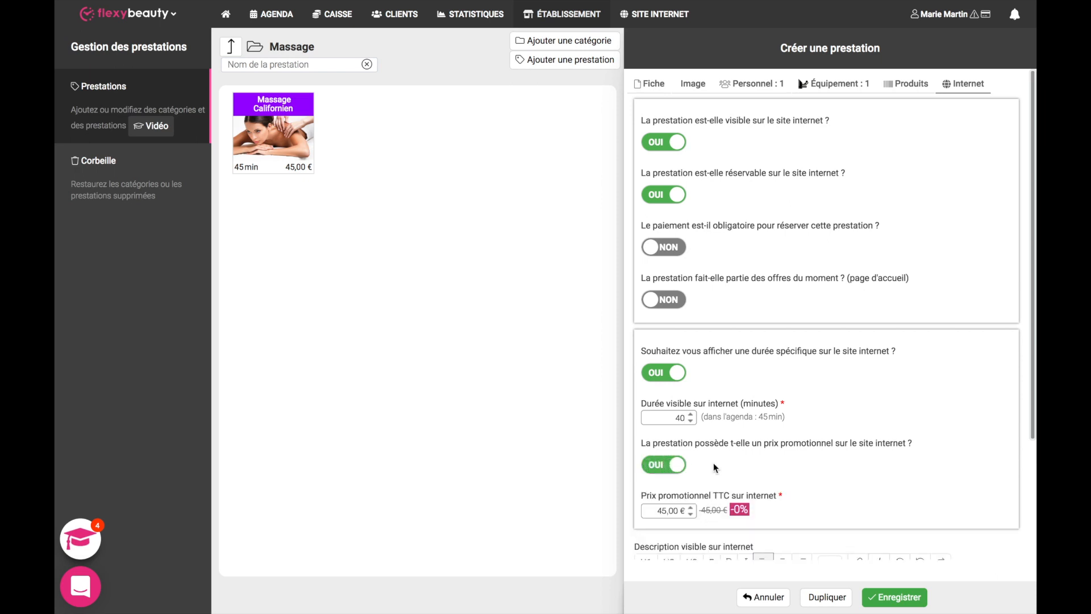
scroll(815, 466, down, 2)
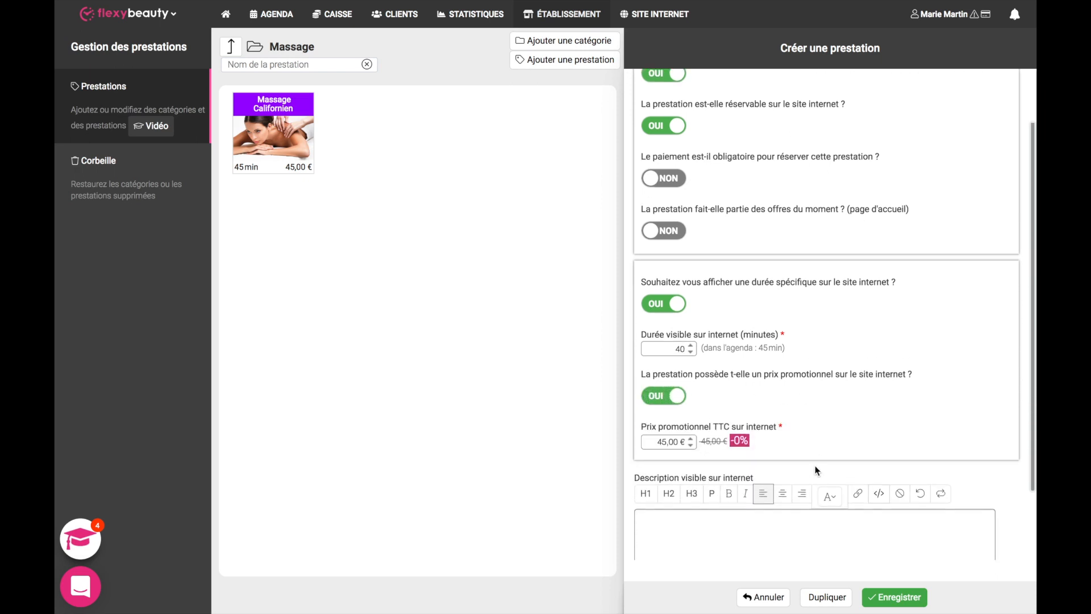
click(692, 449)
click(692, 449)
click(692, 449)
click(693, 449)
click(692, 449)
scroll(675, 456, down, 1)
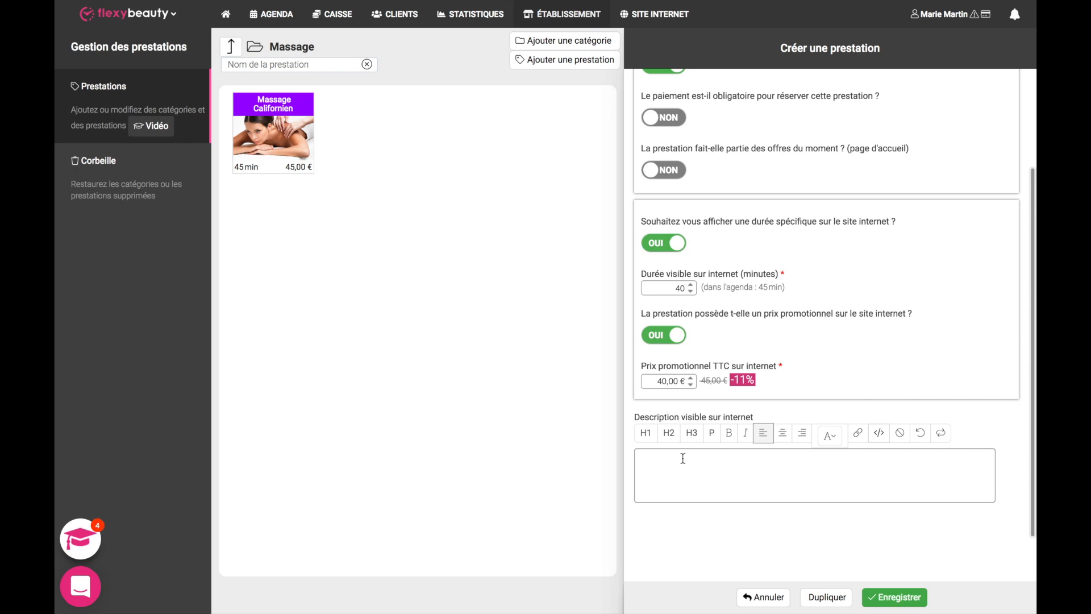
click(901, 598)
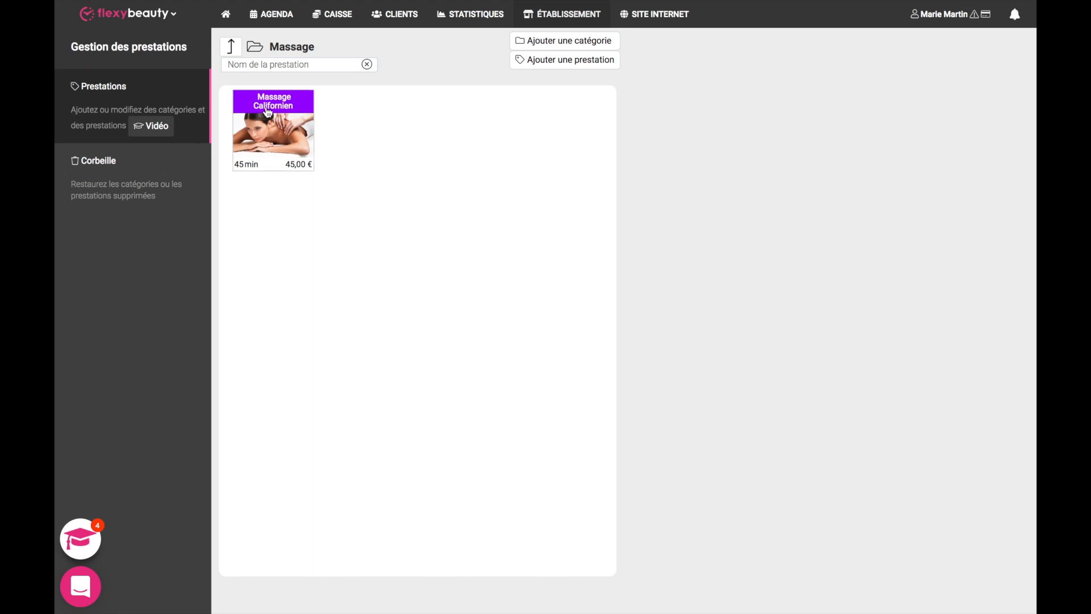
Move the Massage Californien service out of Massage to the root level and into the SOIN category.
drag(268, 112, 233, 50)
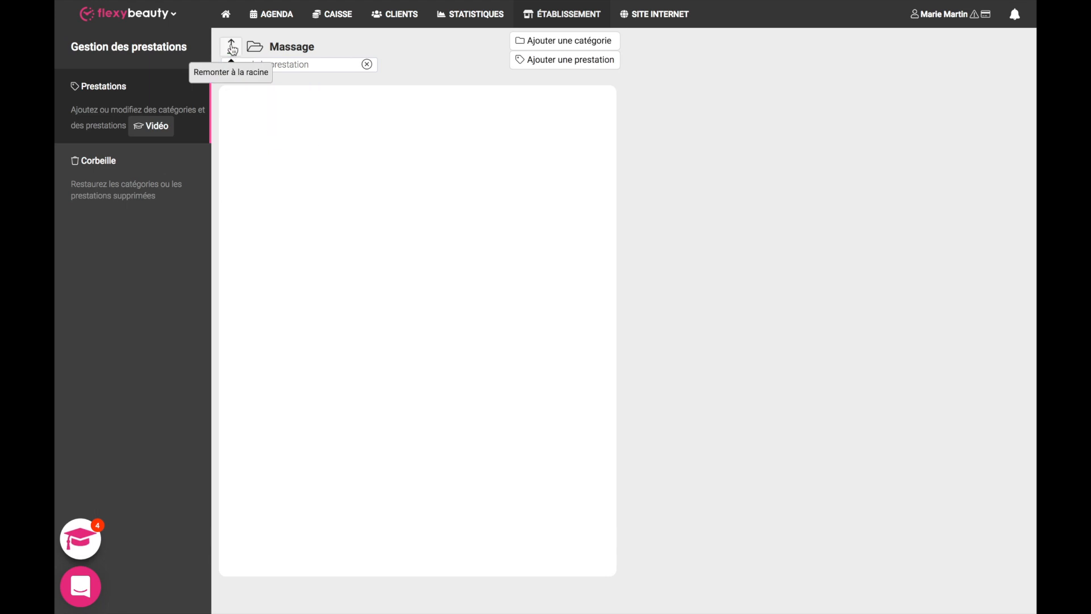
click(233, 50)
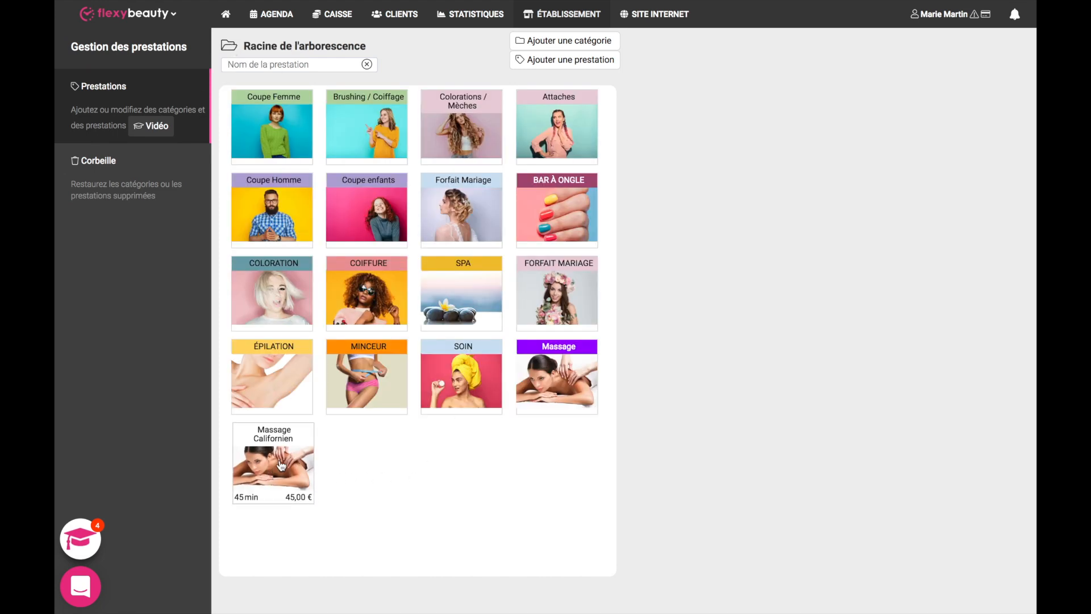
drag(282, 465, 443, 373)
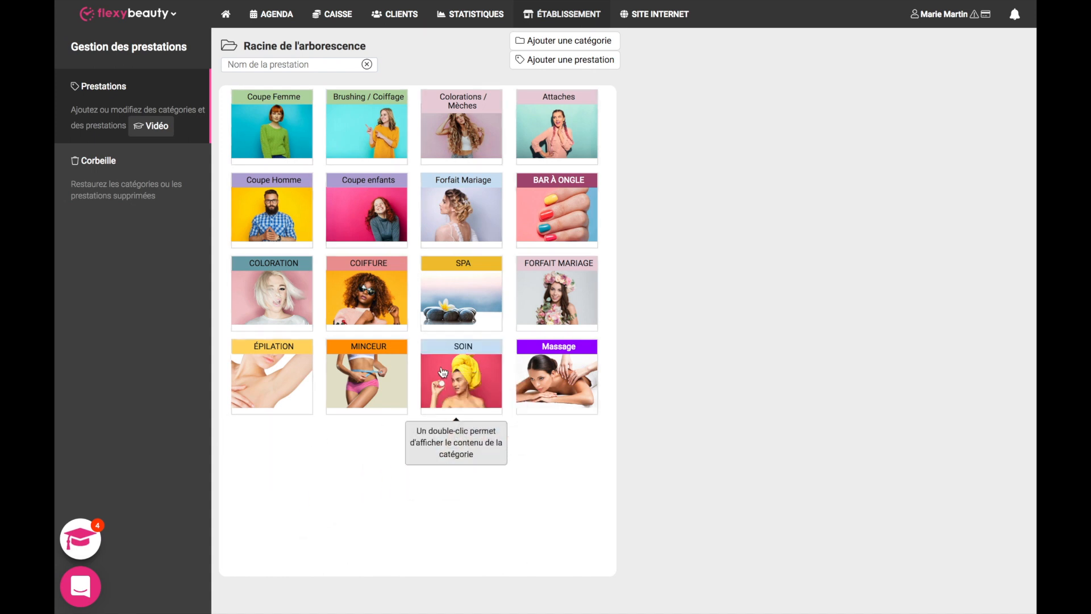
Reorder the Massage category ahead of SOIN and restore the previous order.
drag(567, 364, 412, 358)
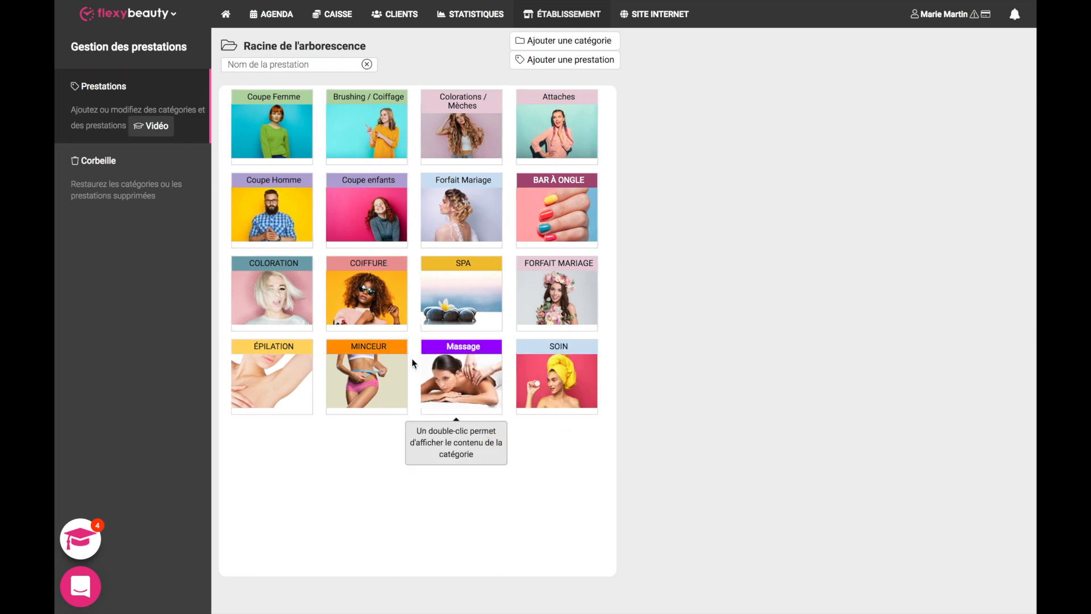
drag(543, 378, 413, 346)
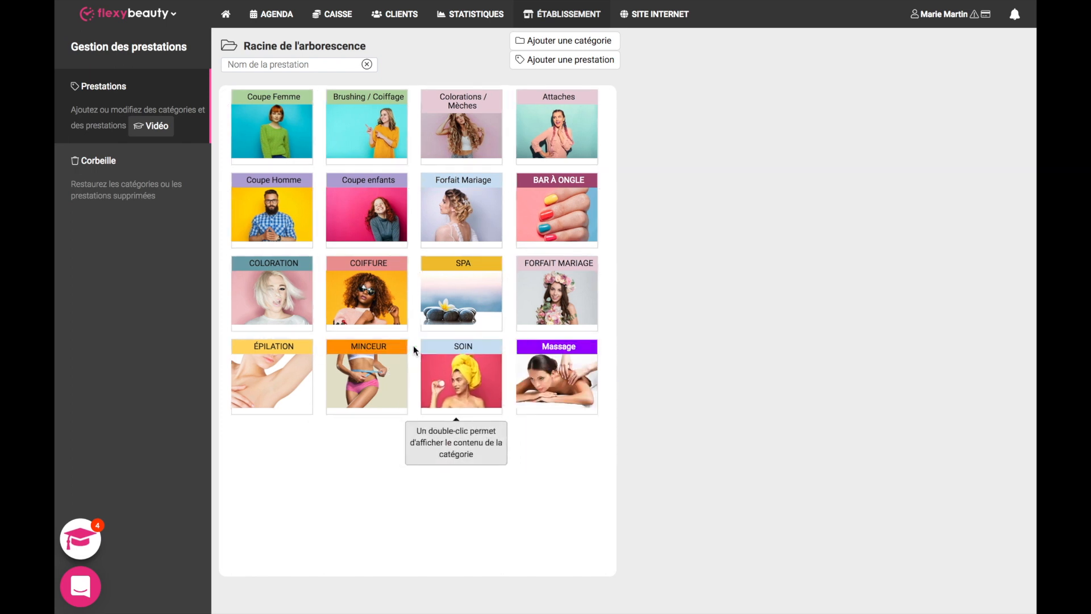
Delete the Massage category and confirm the deletion.
click(544, 373)
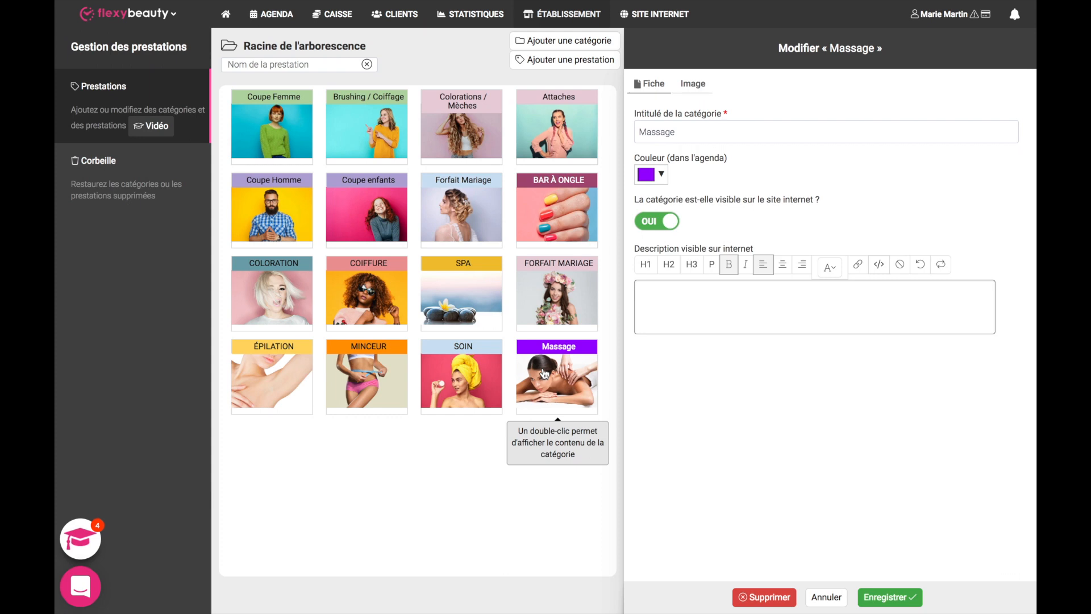
click(764, 598)
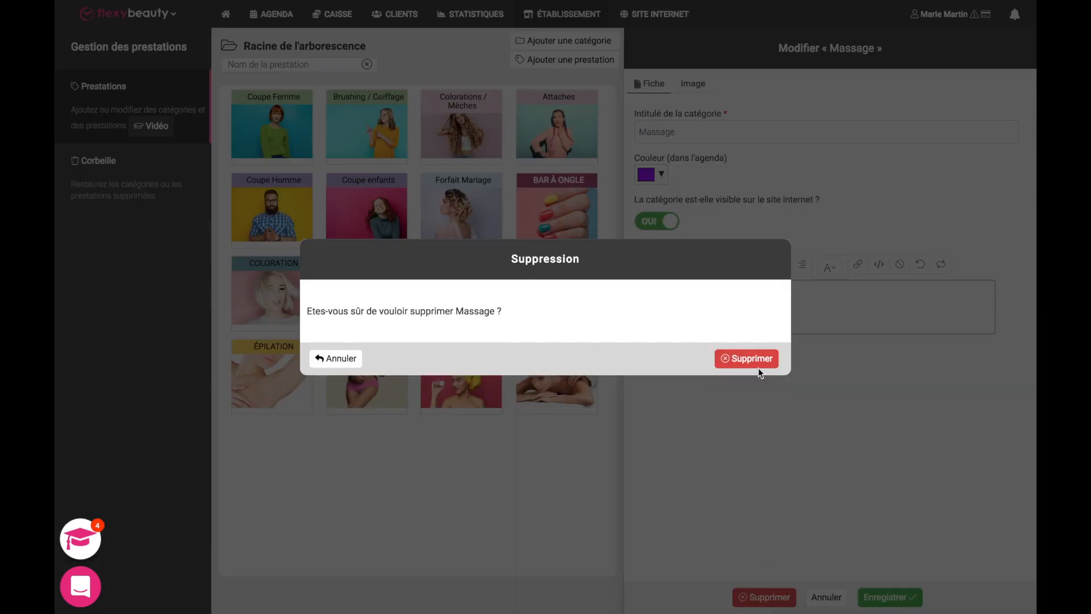
click(747, 358)
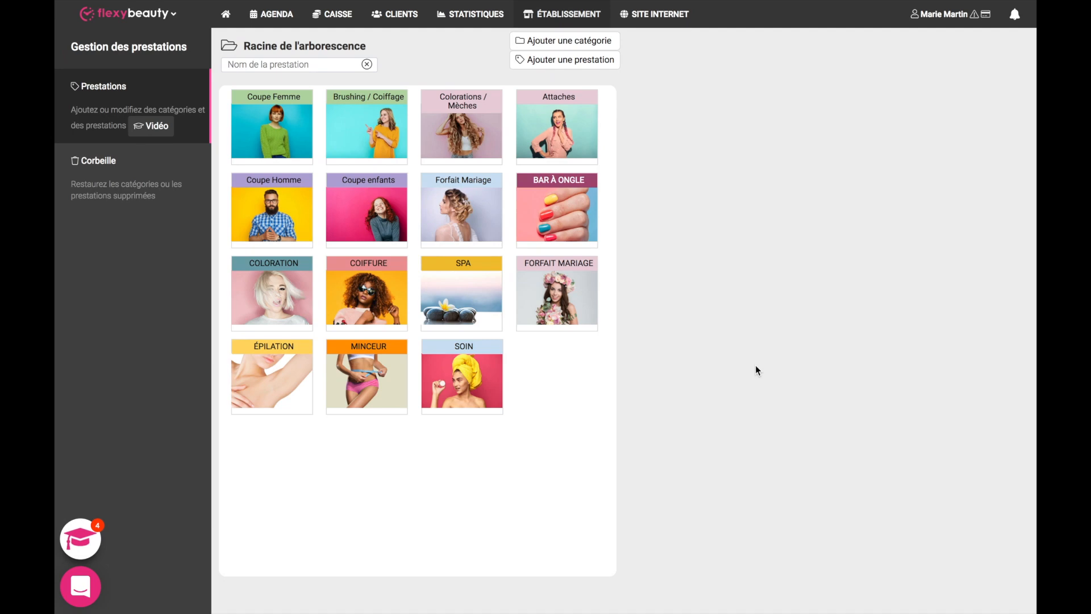
Restore the deleted Massage category from the trash and return to the services overview.
click(93, 164)
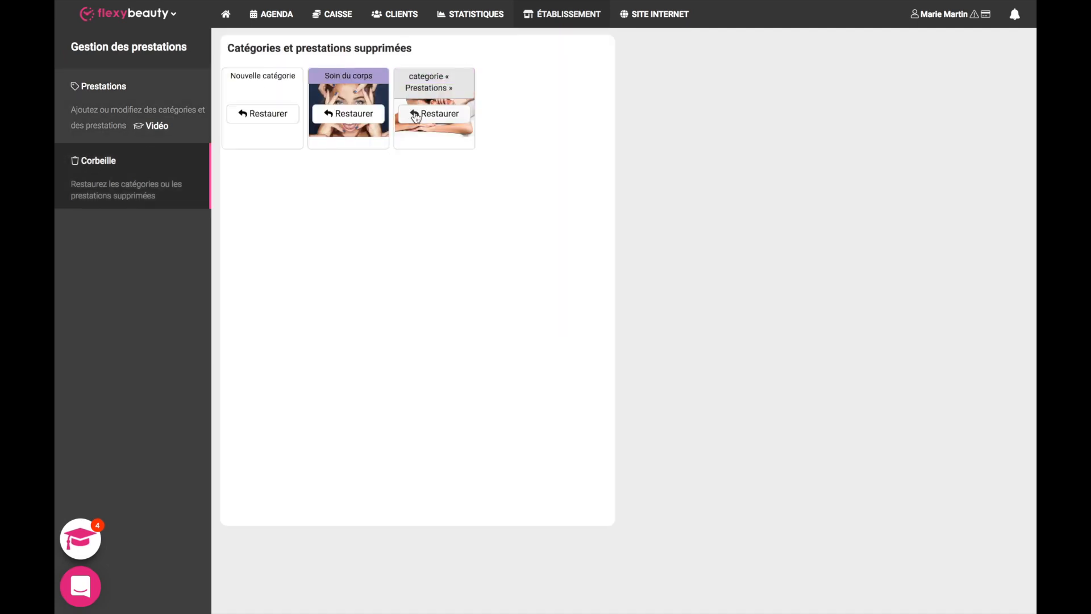
click(428, 117)
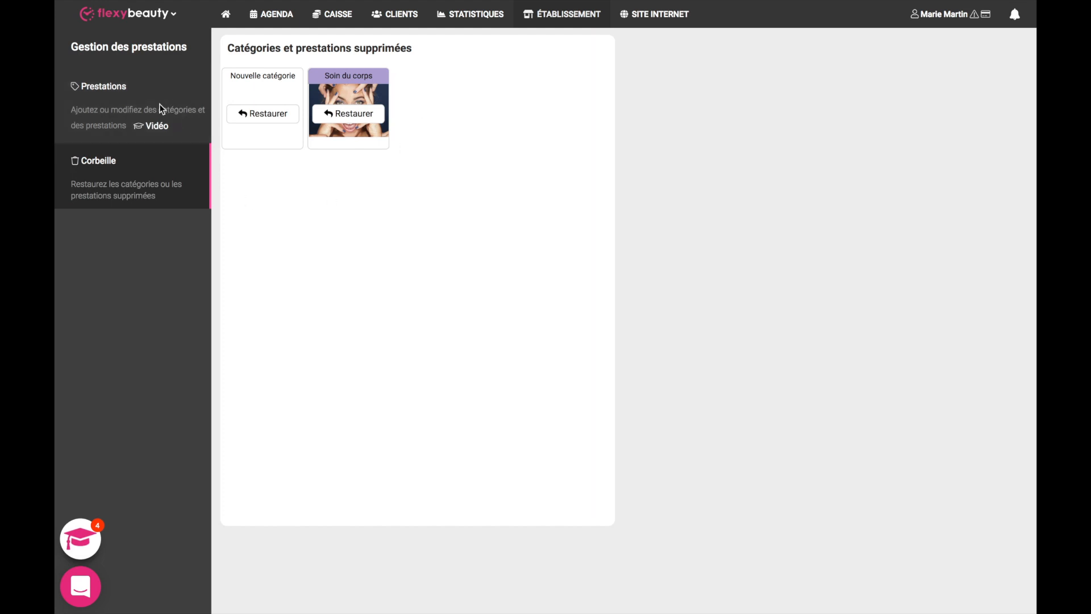
click(145, 102)
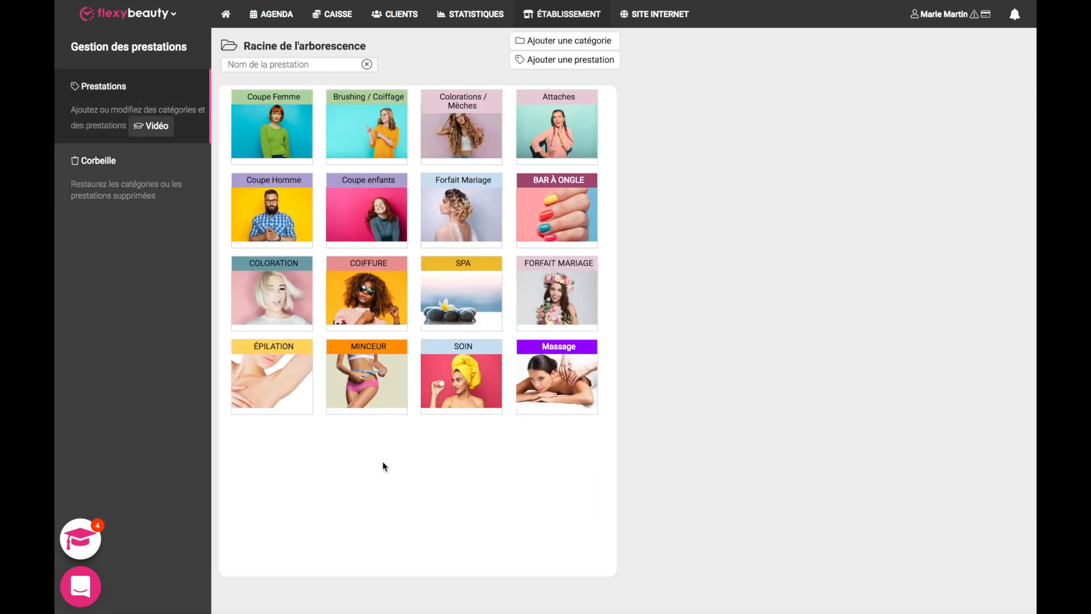